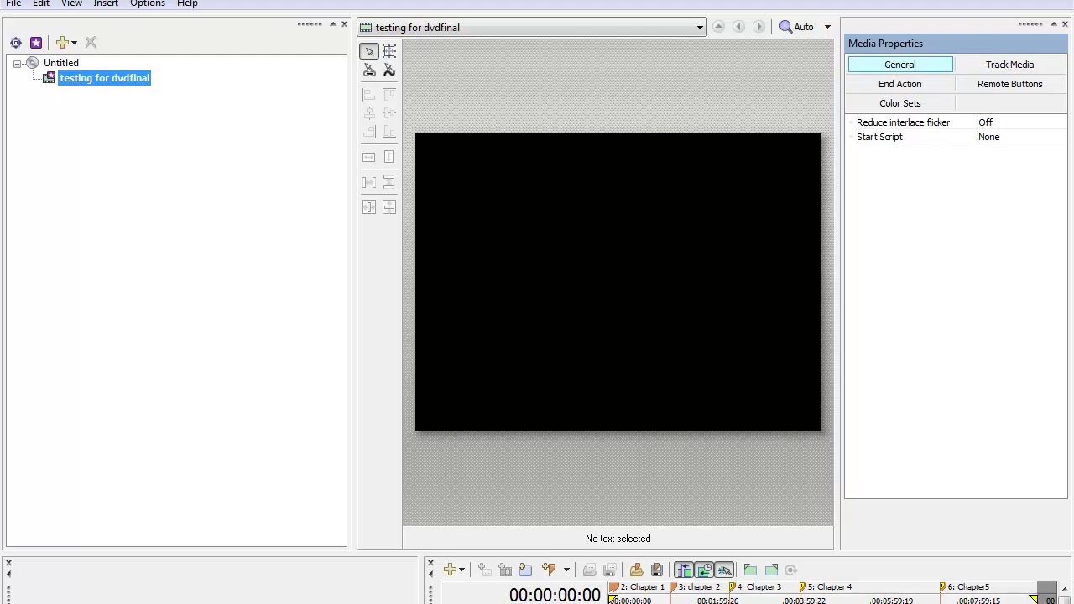
# Step: Start a new project from the File menu, cancel it, then browse the Insert menu without choosing anything
pyautogui.click(13, 5)
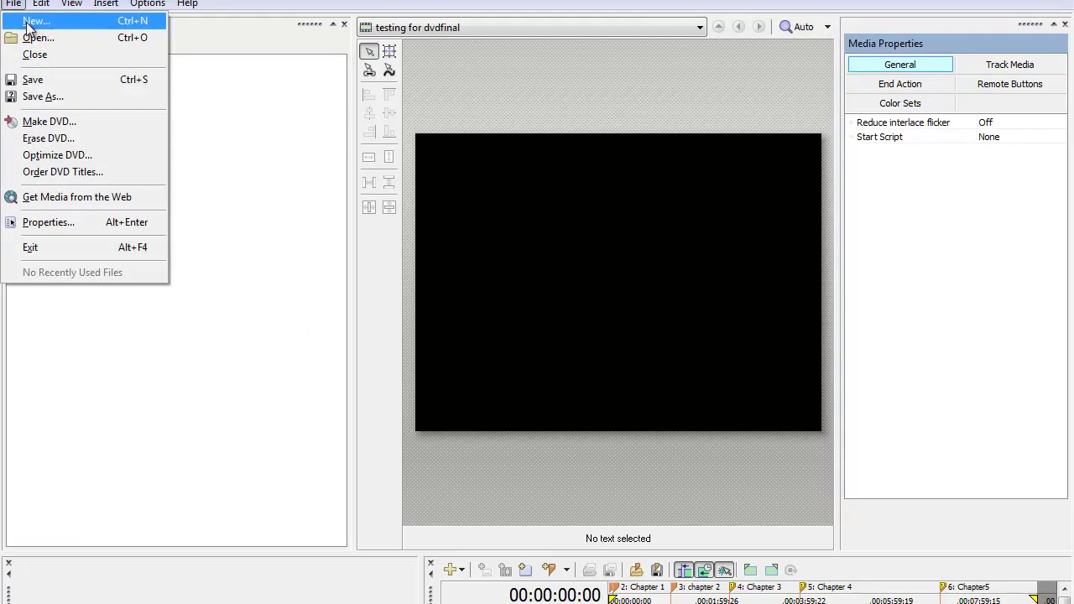
pyautogui.click(34, 20)
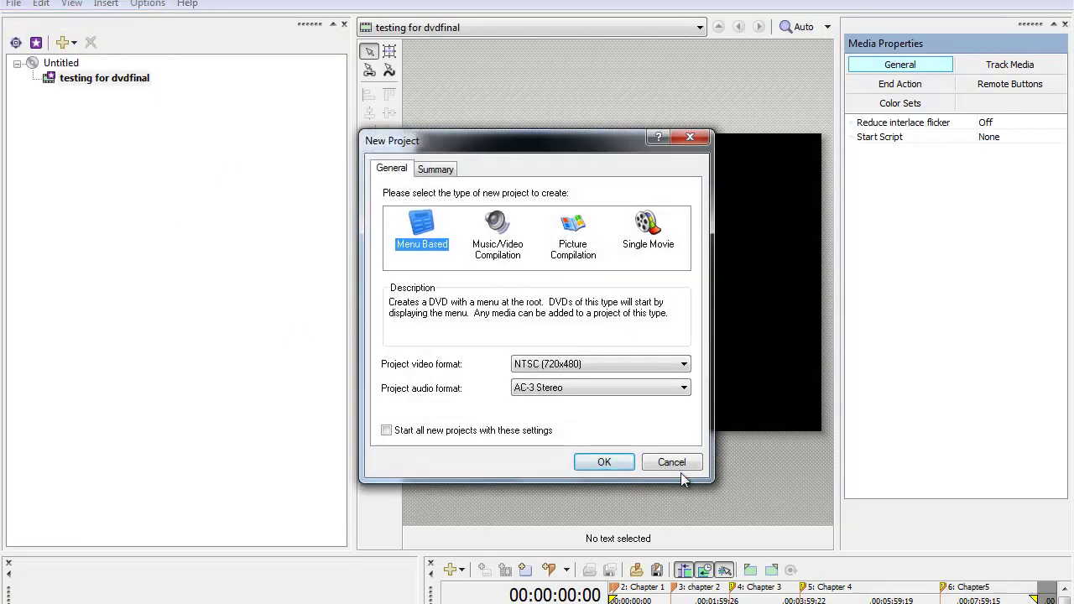
pyautogui.click(677, 466)
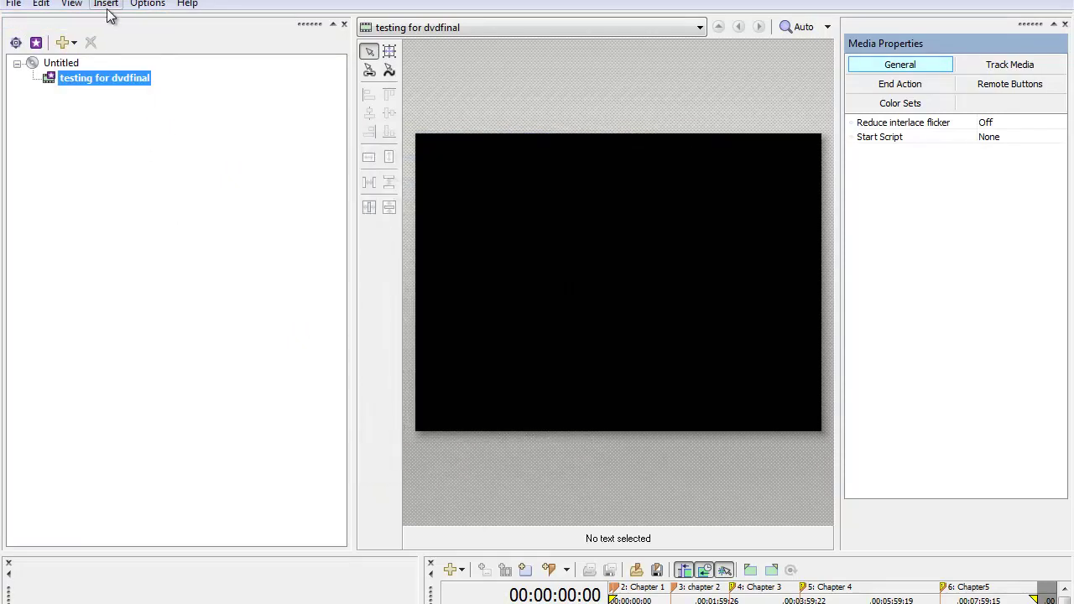
pyautogui.click(106, 6)
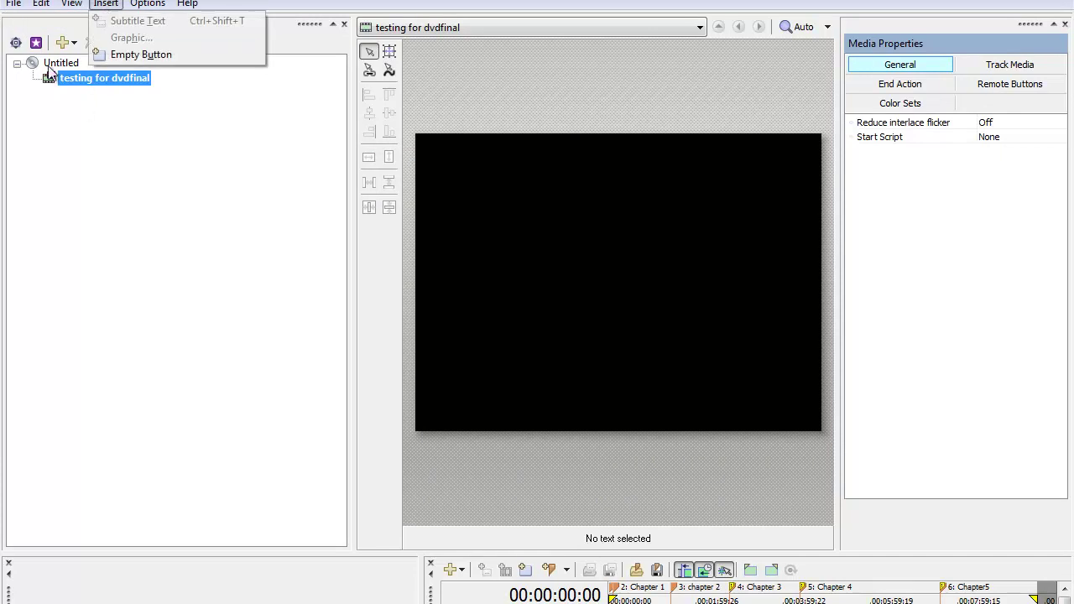
pyautogui.click(114, 108)
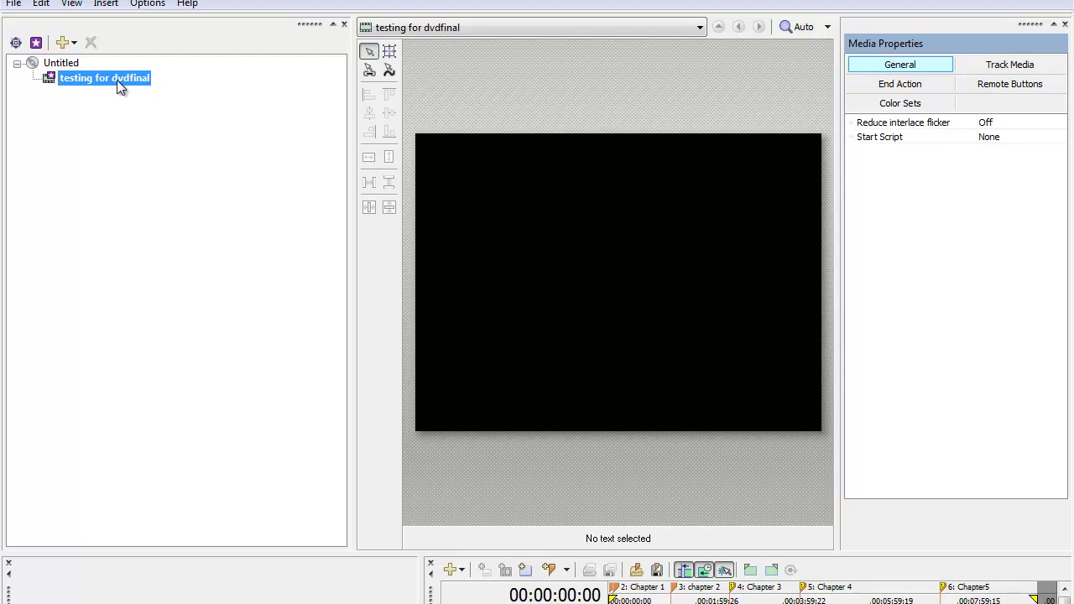
# Step: Insert a scene selection menu for 'testing for dvdfinal' titled COACHES MENU with 6 links per page
pyautogui.rightClick(117, 79)
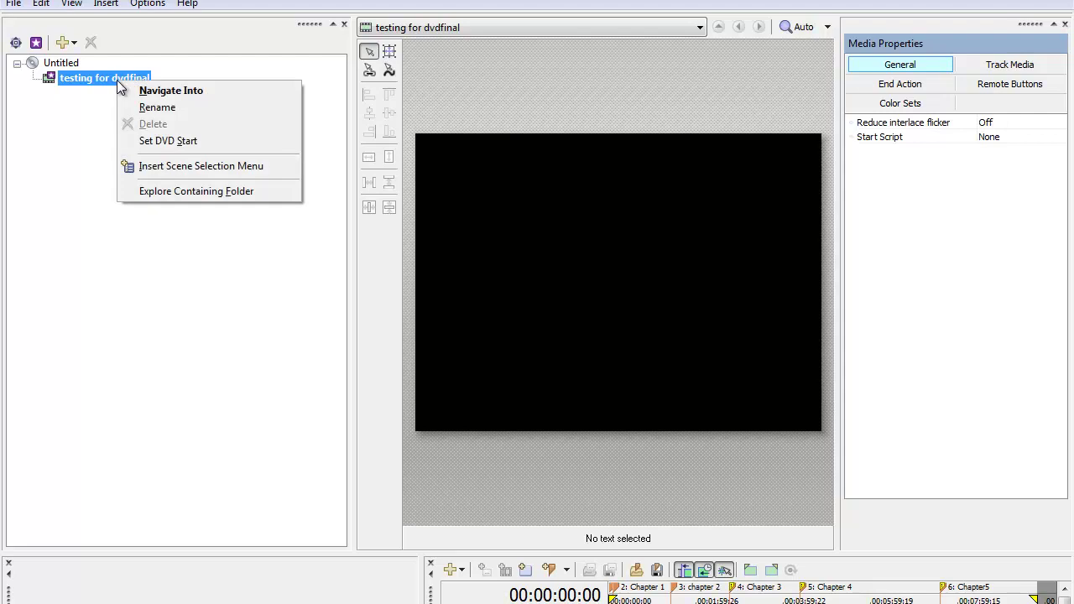
pyautogui.click(158, 165)
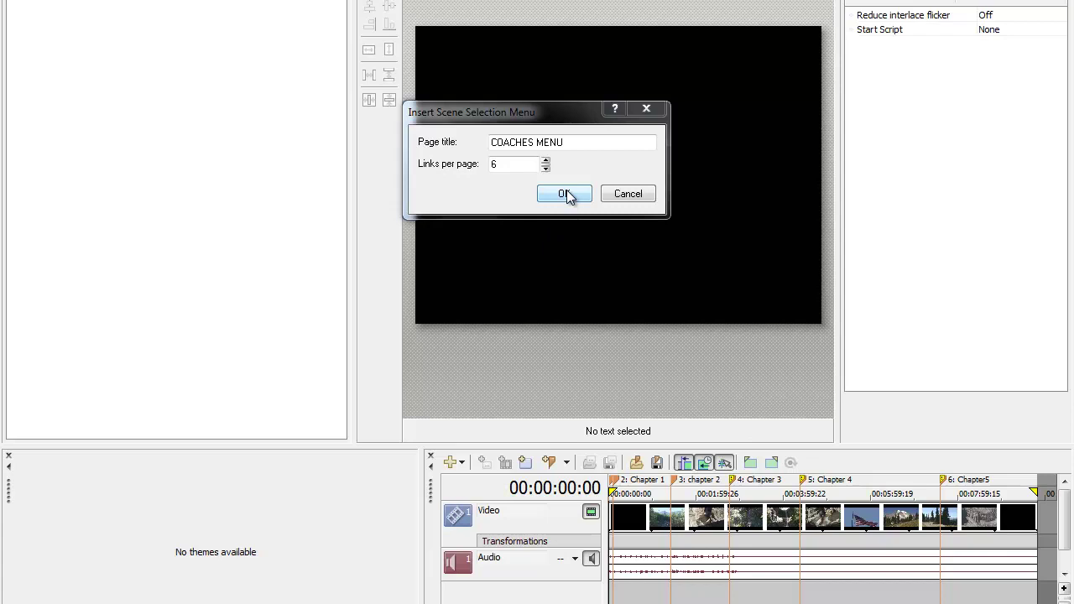
pyautogui.click(582, 144)
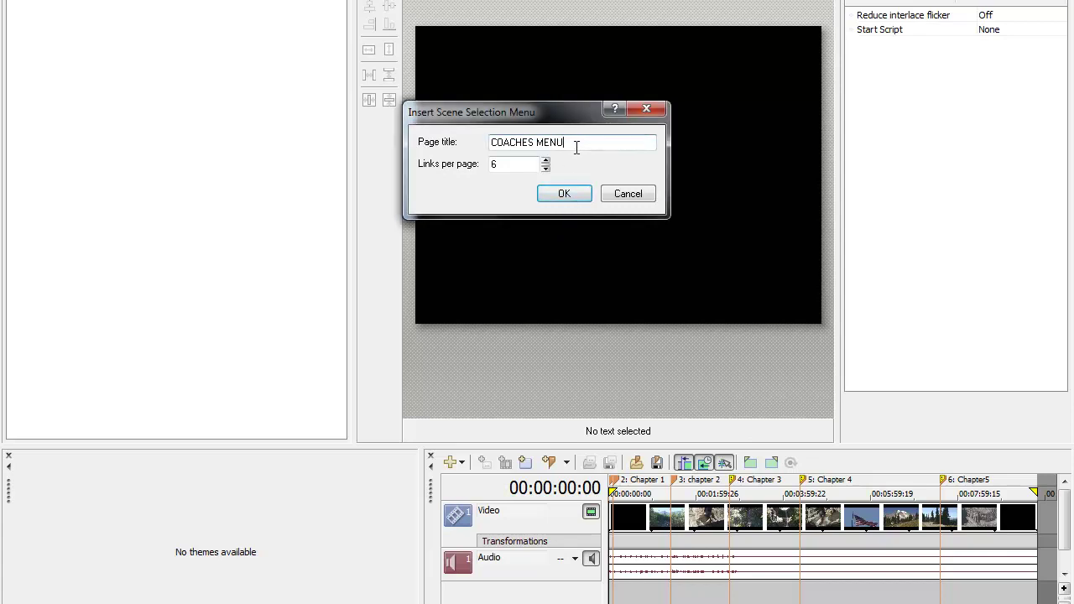
pyautogui.moveTo(577, 144); pyautogui.dragTo(550, 142)
pyautogui.click(570, 142)
pyautogui.click(561, 194)
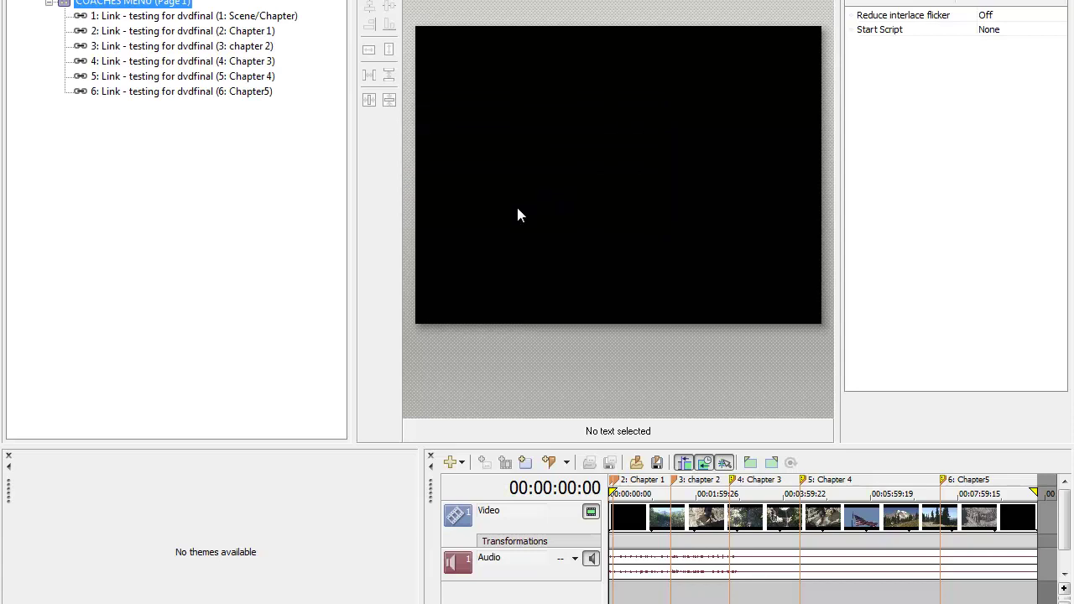
# Step: Navigate into the COACHES MENU page for editing
pyautogui.click(202, 21)
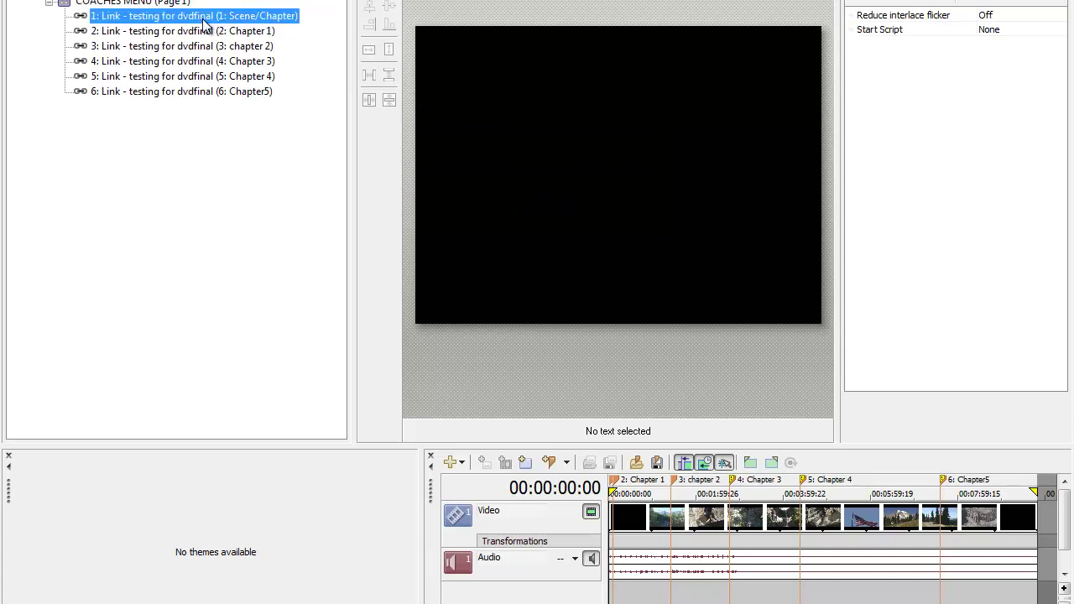
pyautogui.rightClick(148, 4)
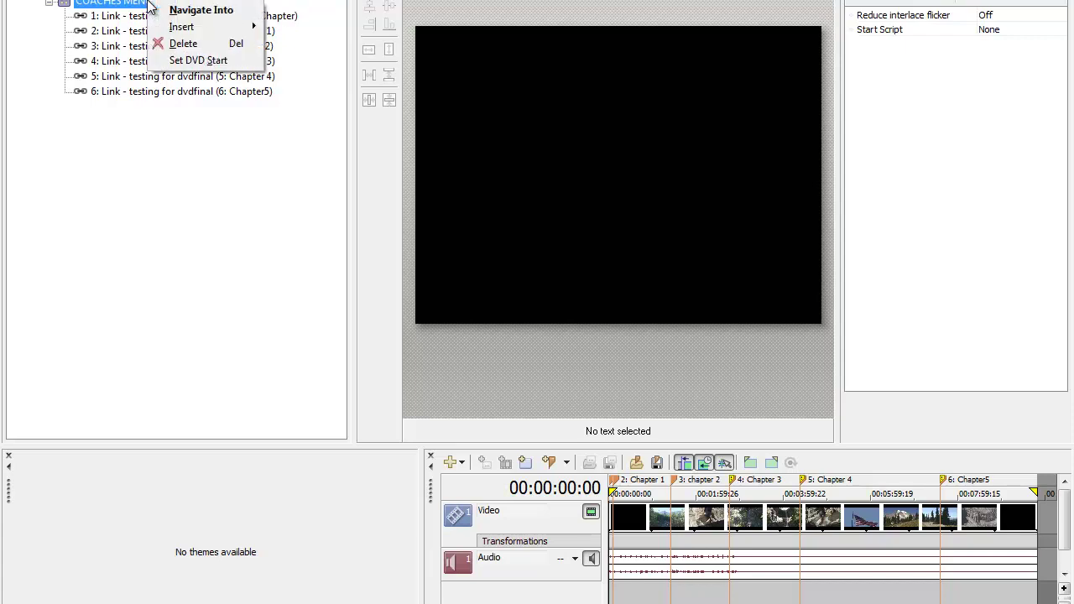
pyautogui.click(181, 12)
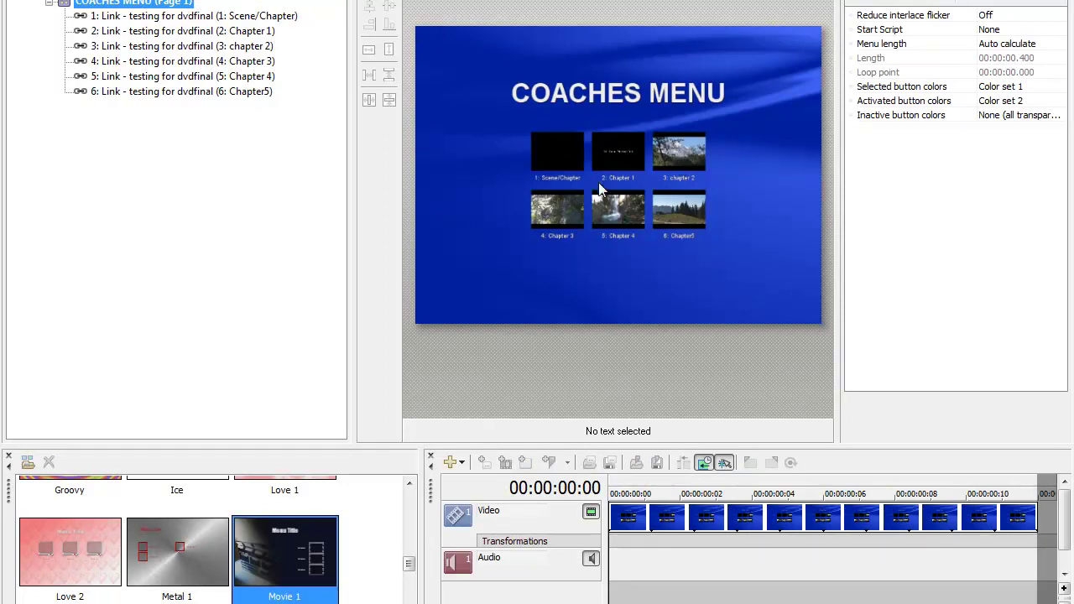
# Step: Select each of the six chapter thumbnail buttons in turn, Scene/Chapter through Chapter5
pyautogui.click(610, 149)
pyautogui.click(680, 150)
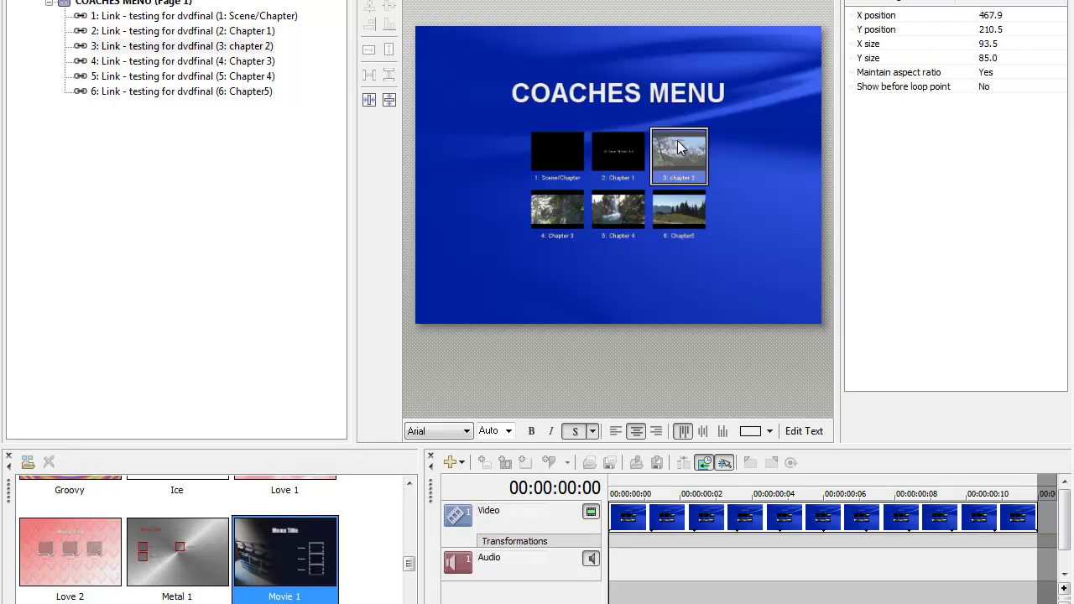
pyautogui.click(684, 213)
pyautogui.click(621, 213)
pyautogui.click(551, 213)
pyautogui.click(558, 158)
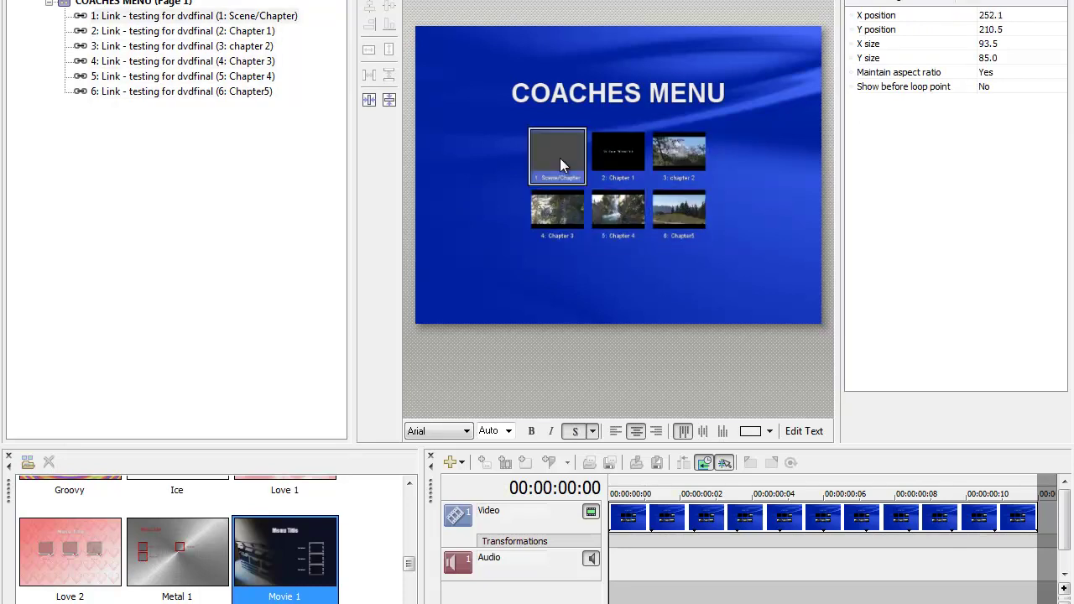
pyautogui.click(611, 157)
pyautogui.click(674, 168)
pyautogui.click(679, 210)
pyautogui.click(619, 211)
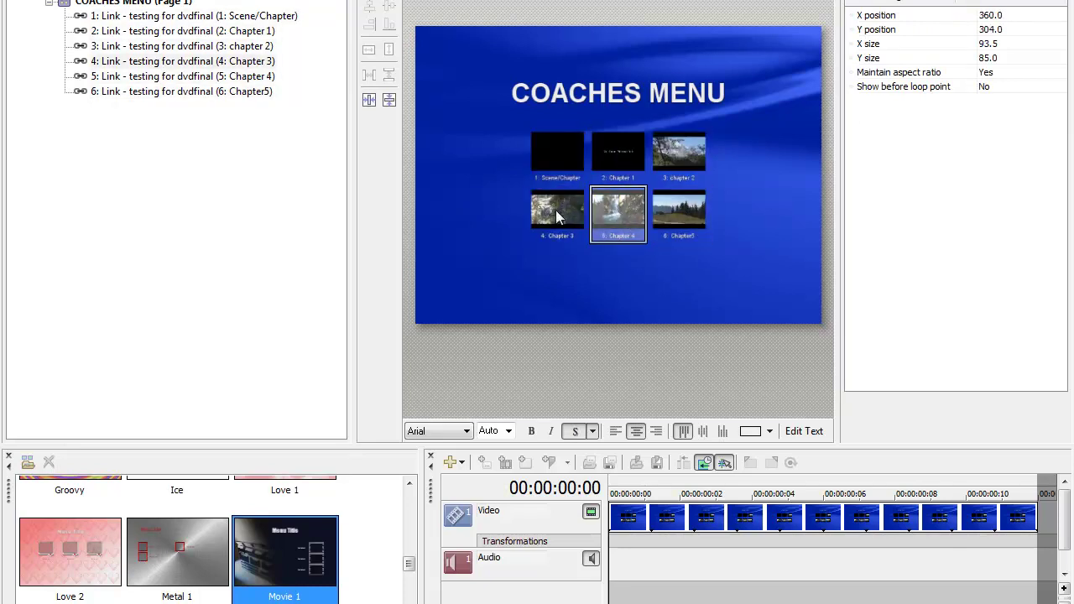
pyautogui.click(557, 210)
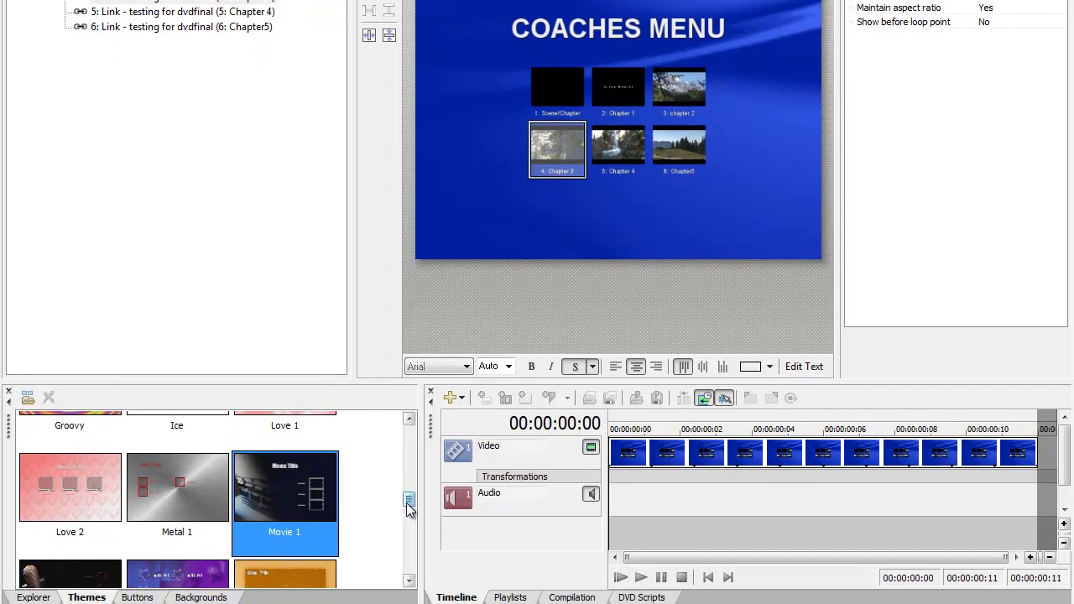
# Step: Try the Music 1, Rustic and Sports 1 themes, then apply the Vacation theme
pyautogui.moveTo(408, 500)
pyautogui.mouseDown()
pyautogui.moveTo(402, 556)
pyautogui.moveTo(407, 527)
pyautogui.mouseUp()
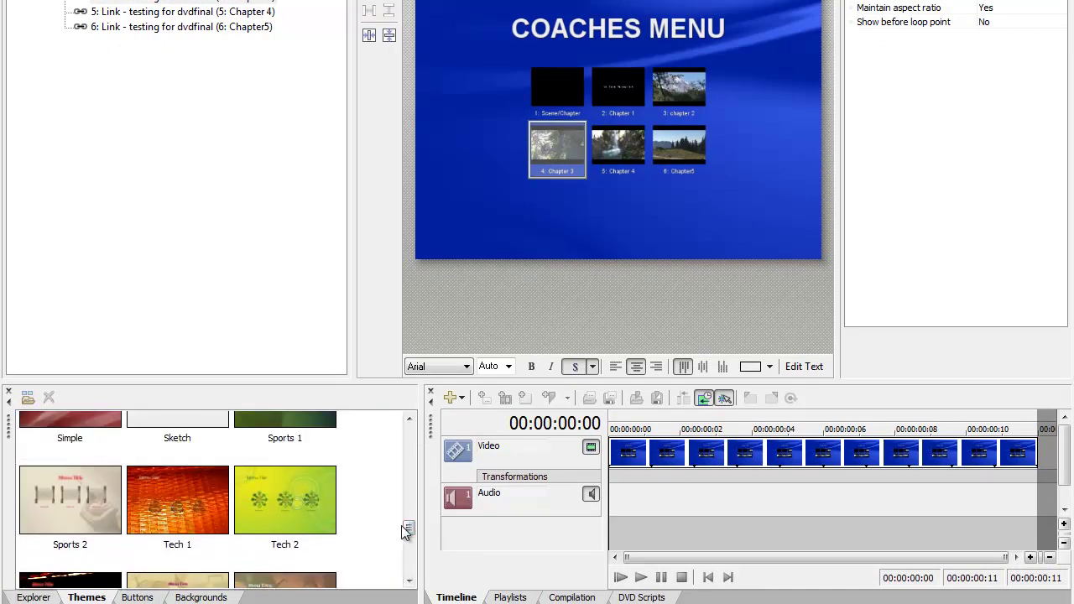
pyautogui.moveTo(403, 517); pyautogui.dragTo(402, 510)
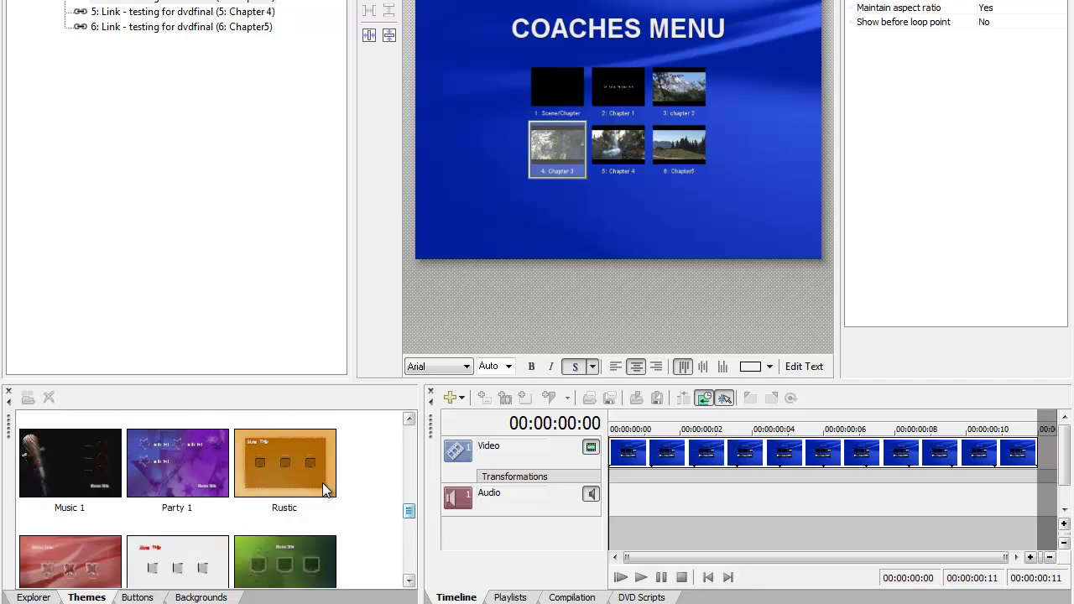
pyautogui.click(61, 452)
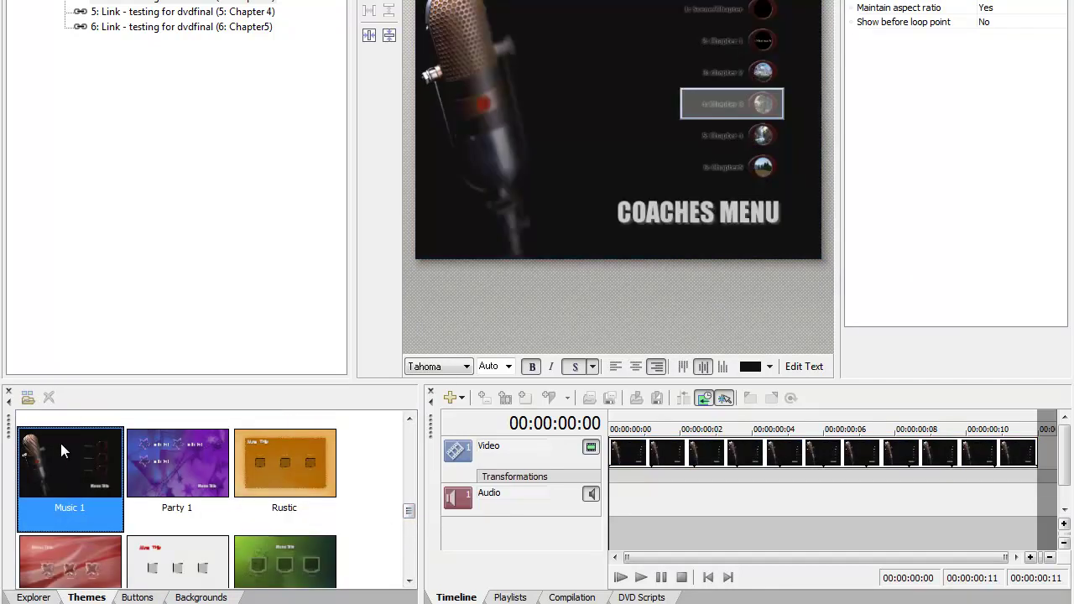
pyautogui.click(327, 480)
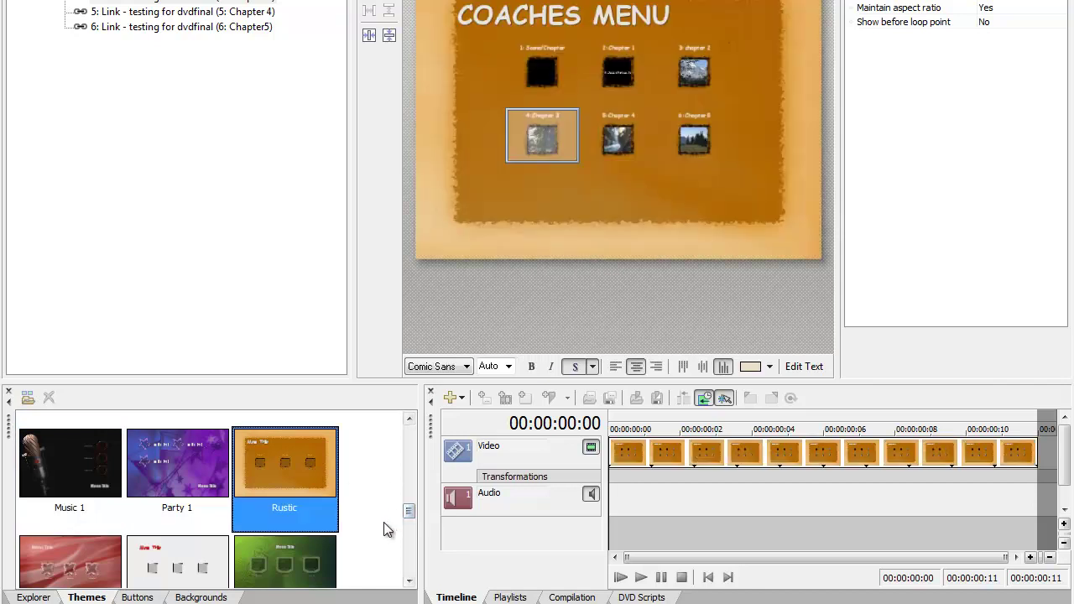
pyautogui.scroll(-1, 408, 510)
pyautogui.click(295, 524)
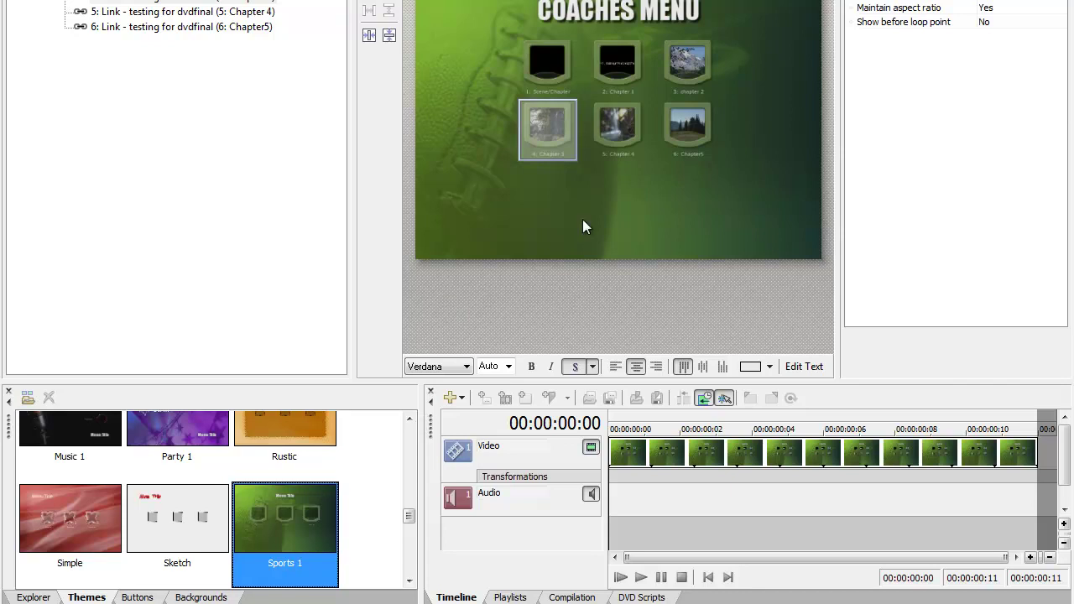
pyautogui.click(409, 581)
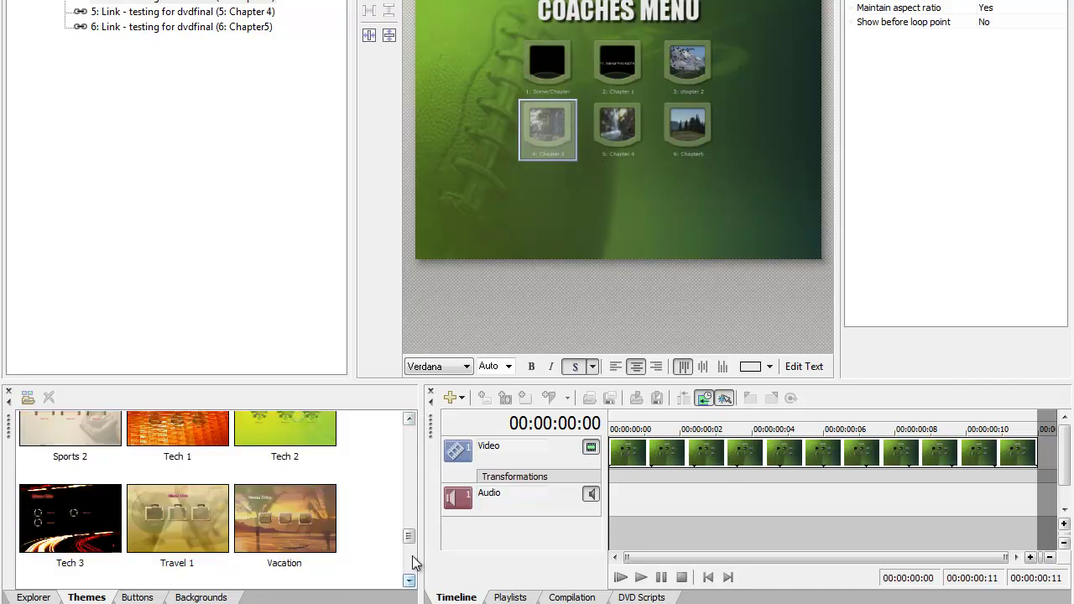
pyautogui.click(301, 502)
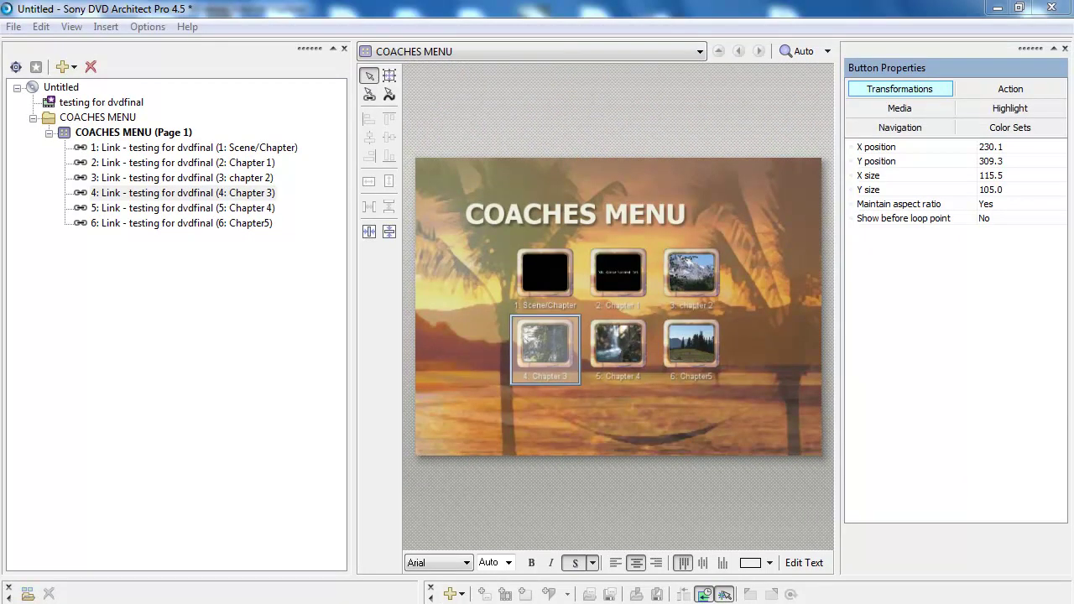
pyautogui.click(545, 272)
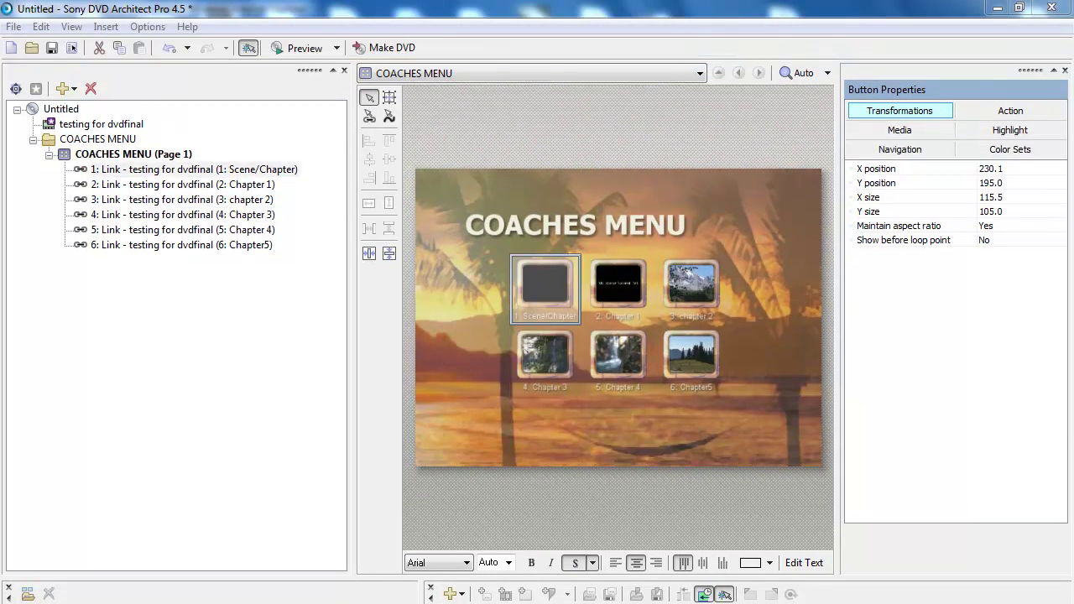
pyautogui.click(298, 49)
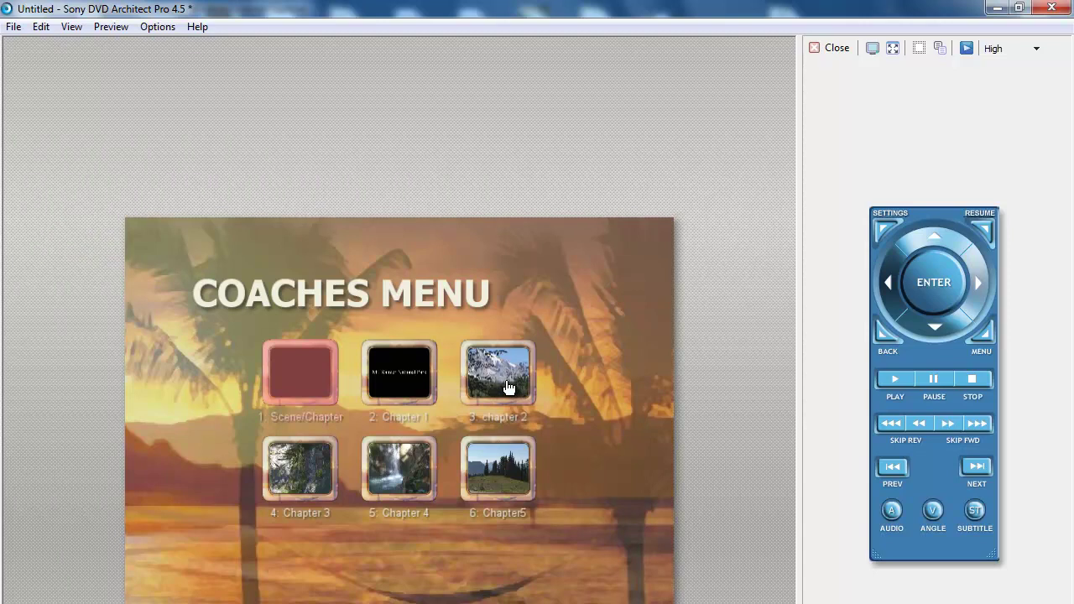
pyautogui.click(508, 388)
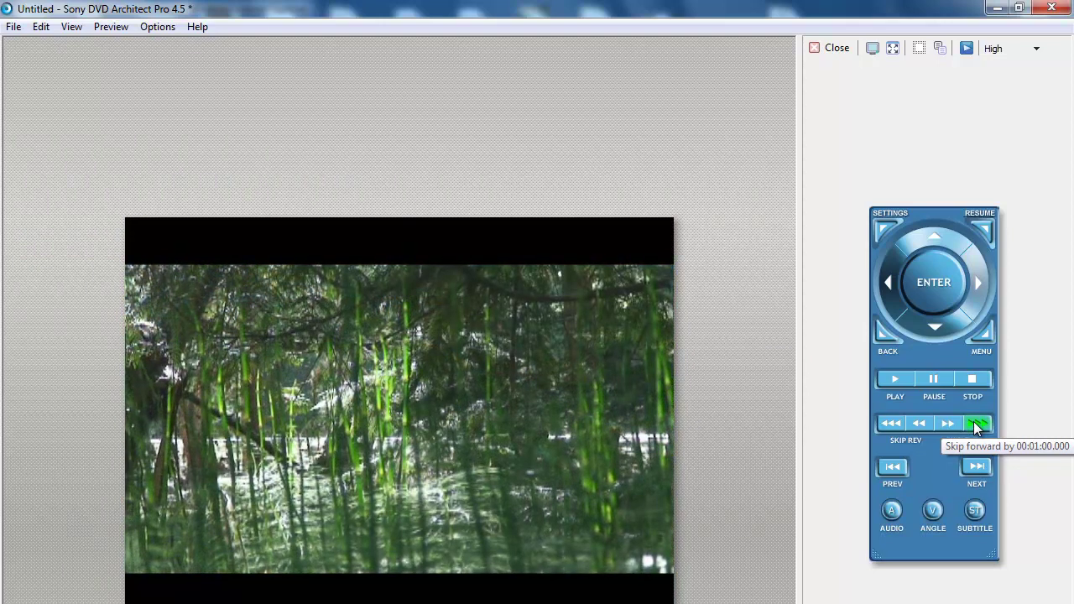
pyautogui.click(976, 425)
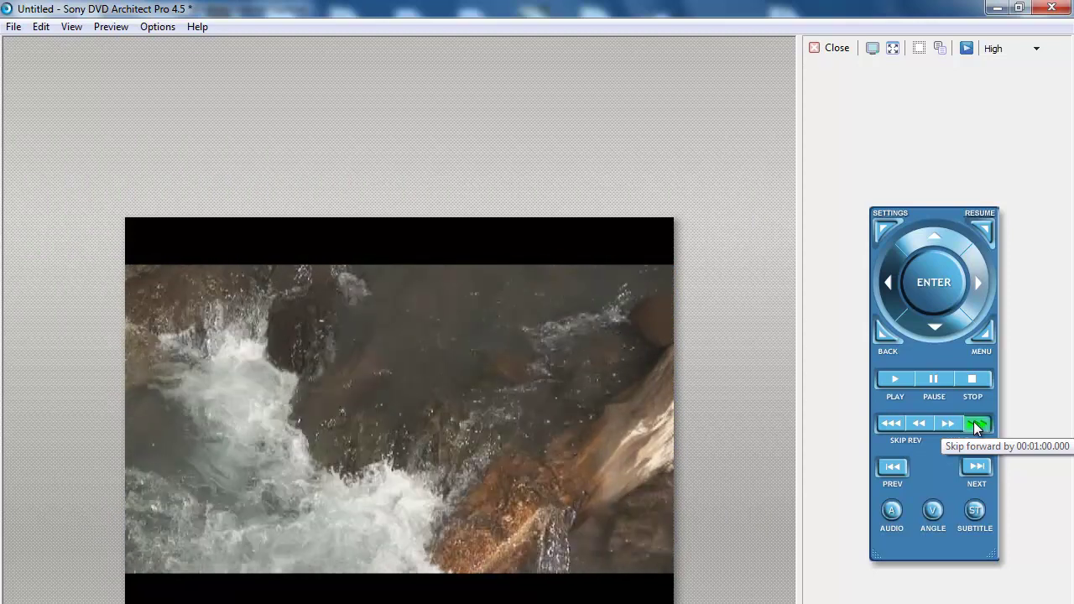
pyautogui.click(975, 425)
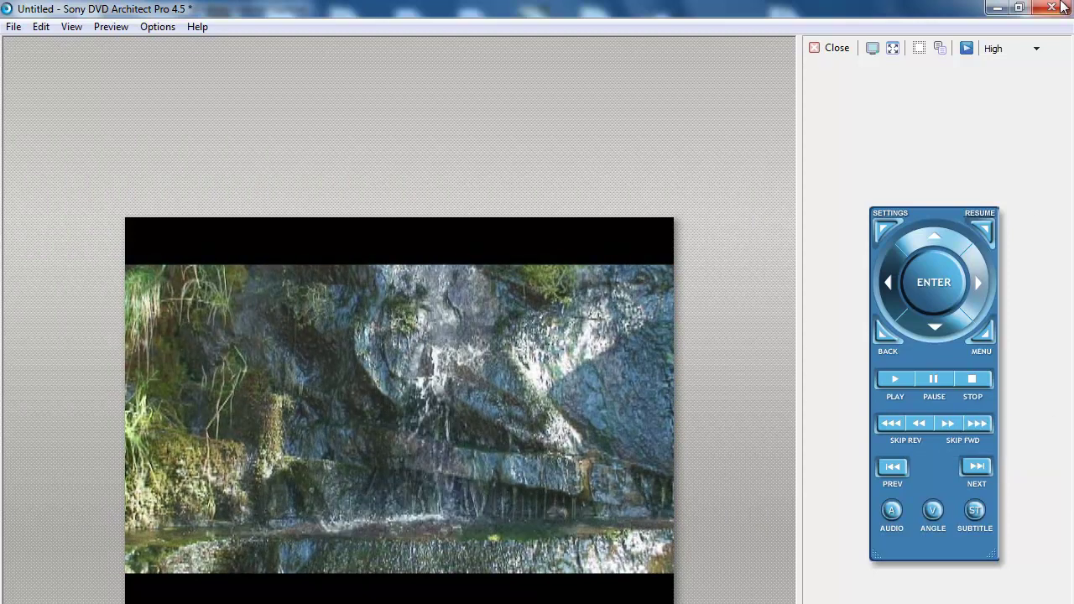
pyautogui.press('Escape')
pyautogui.hotkey('alt', 'F4')
pyautogui.click(621, 342)
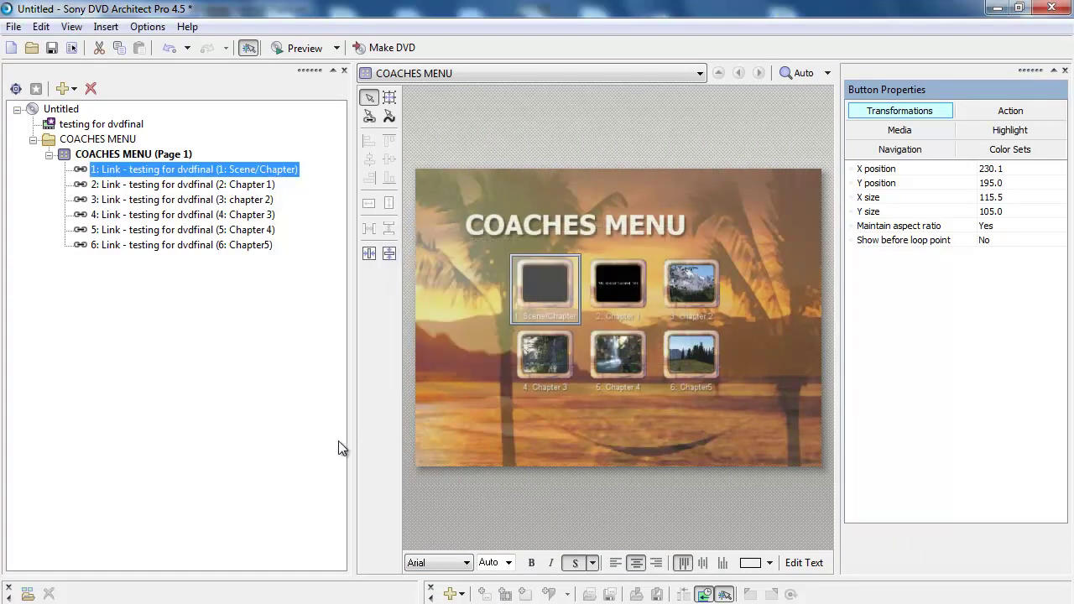
# Step: Deselect the button, try Default (Version 3), then apply the blue Default theme
pyautogui.press('Escape')
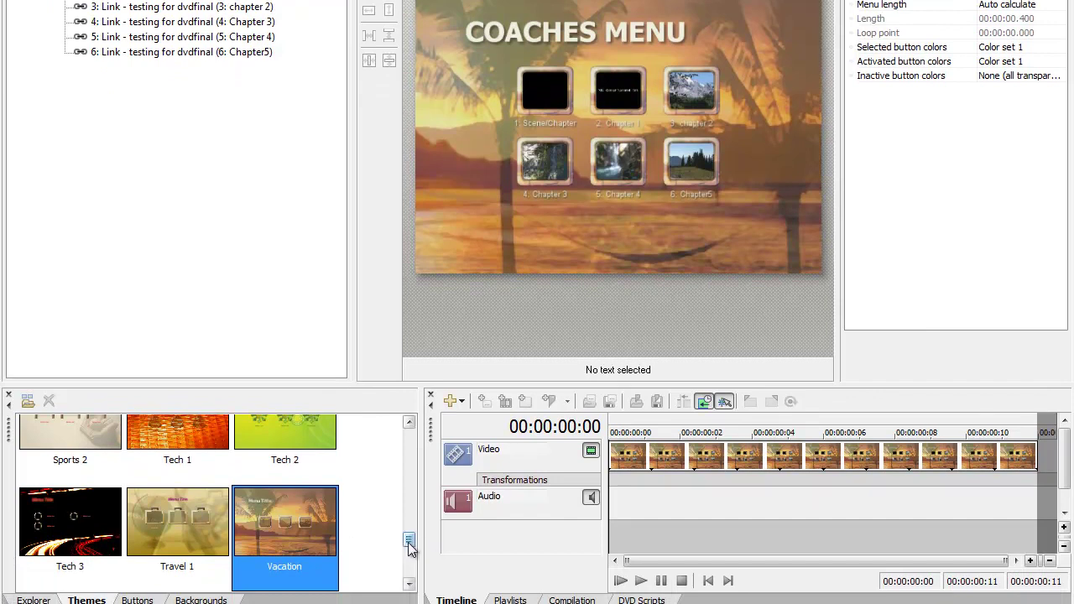
pyautogui.moveTo(408, 543); pyautogui.dragTo(409, 562)
pyautogui.moveTo(408, 556); pyautogui.dragTo(417, 473)
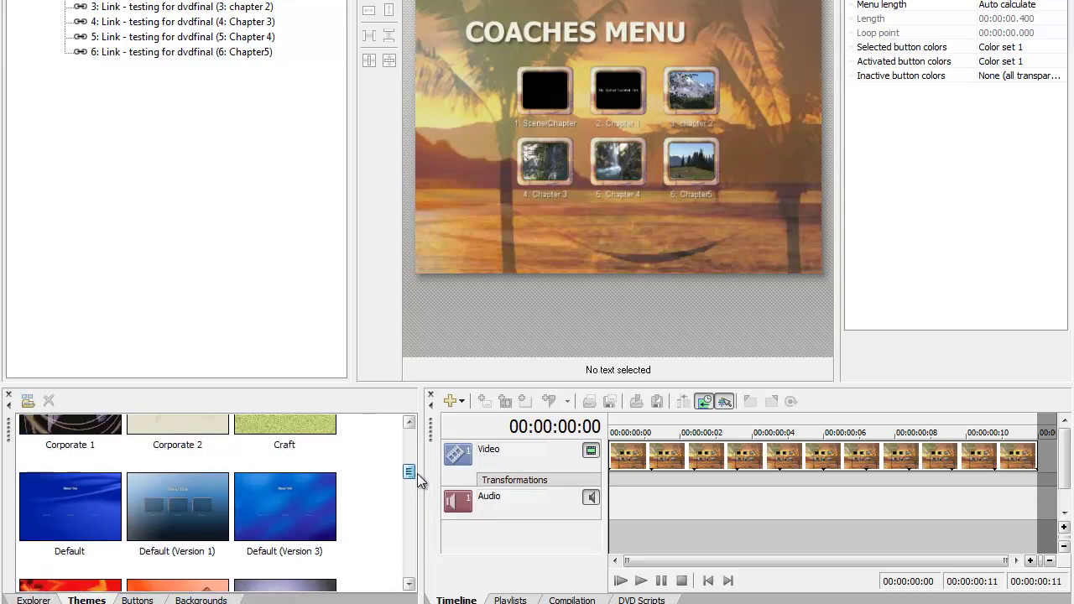
pyautogui.click(294, 493)
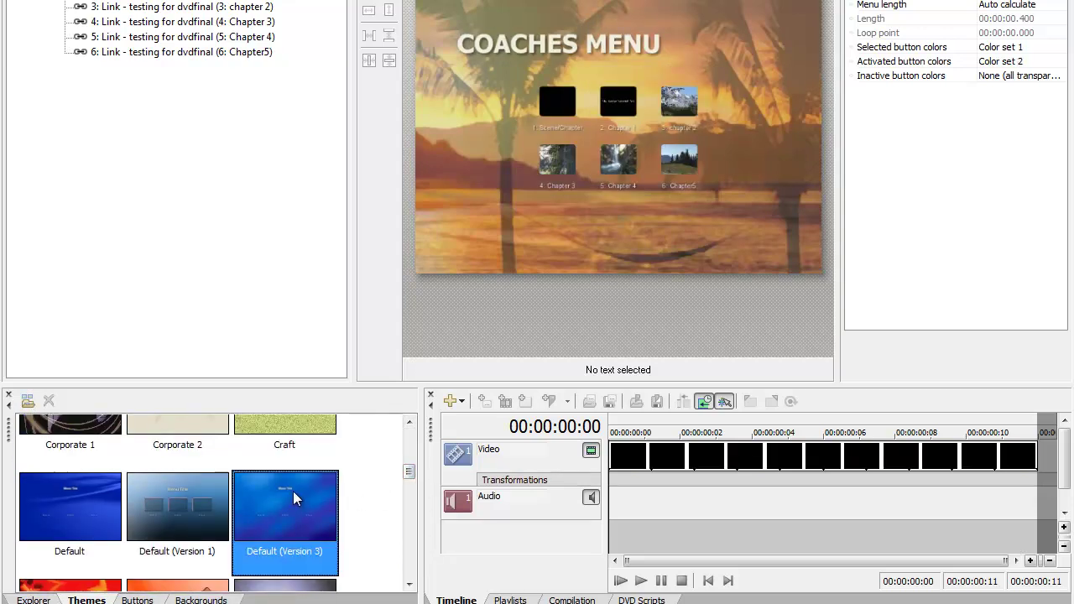
pyautogui.click(85, 478)
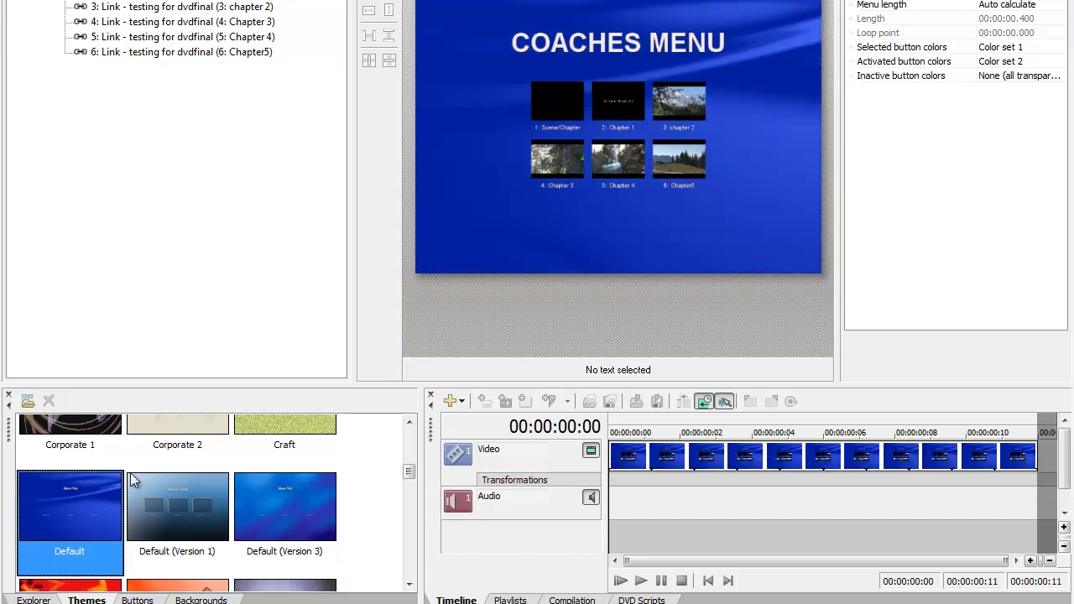
pyautogui.moveTo(411, 473); pyautogui.dragTo(411, 462)
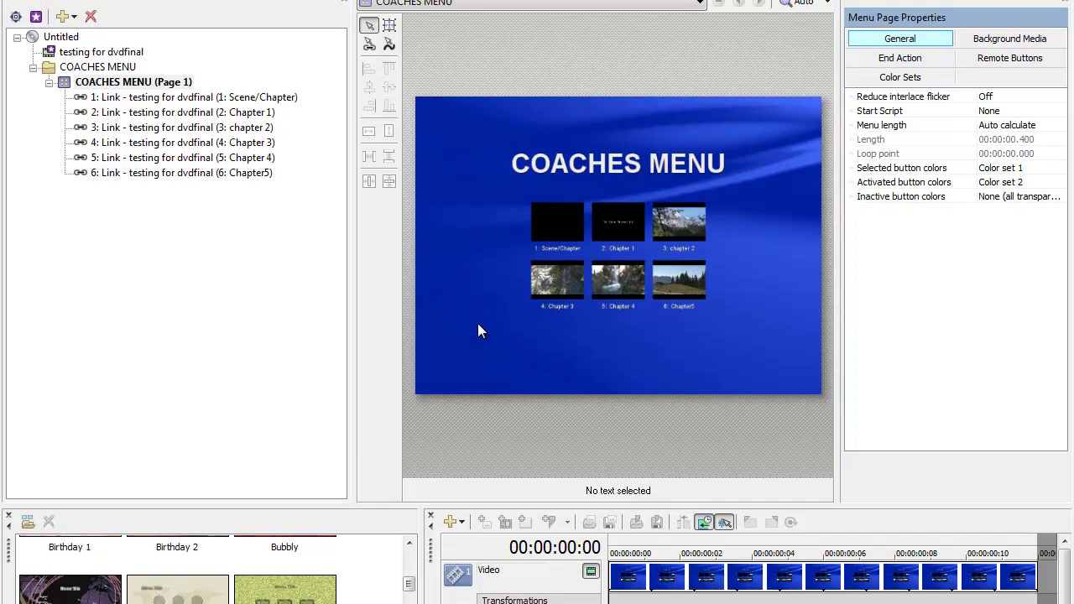
pyautogui.rightClick(474, 309)
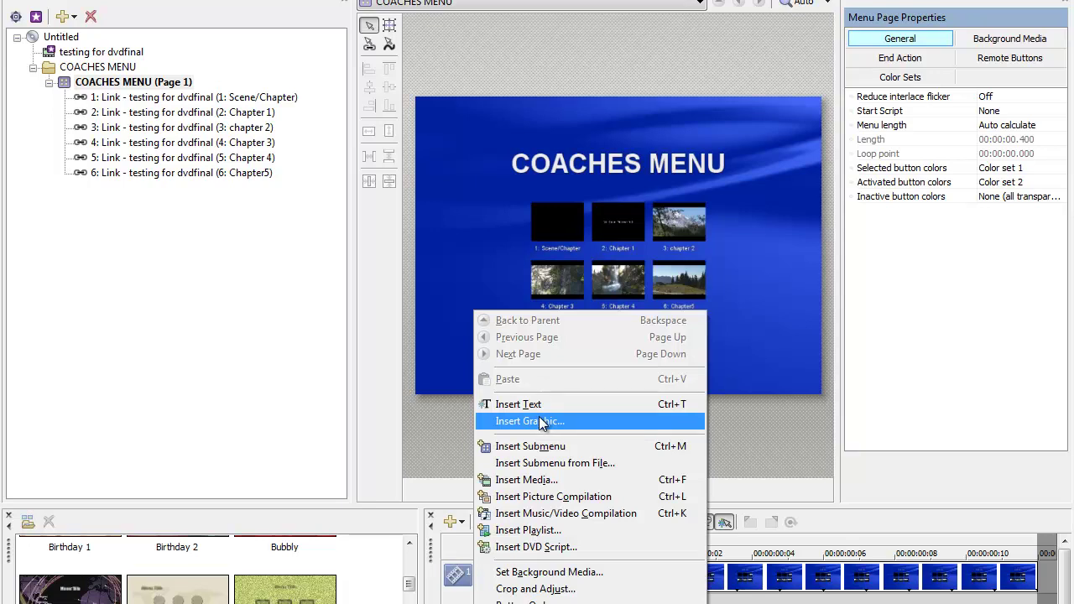
pyautogui.click(541, 421)
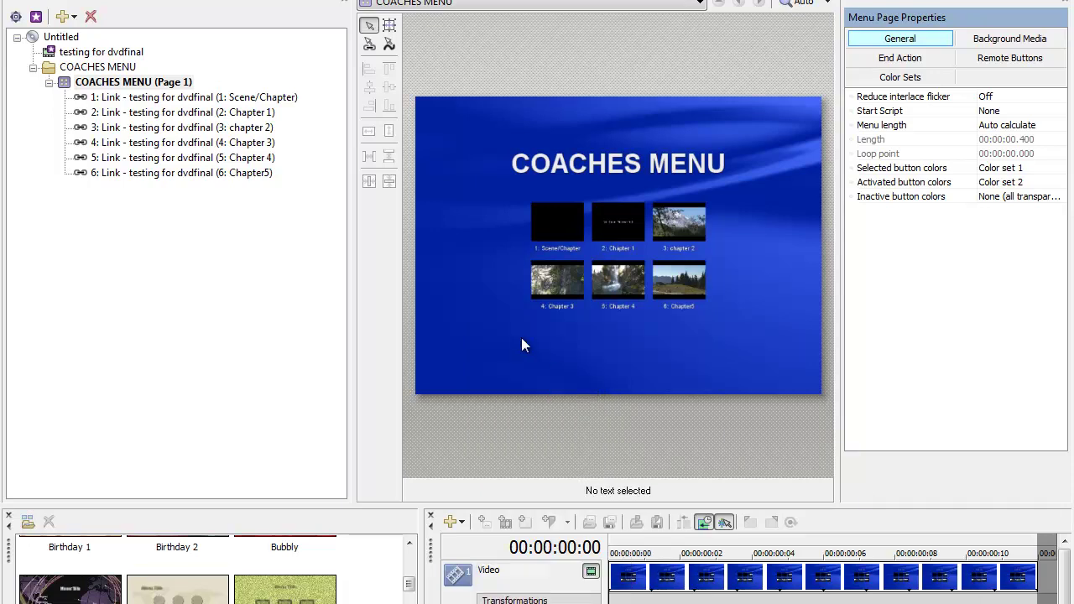
pyautogui.rightClick(520, 343)
pyautogui.click(487, 312)
pyautogui.rightClick(488, 312)
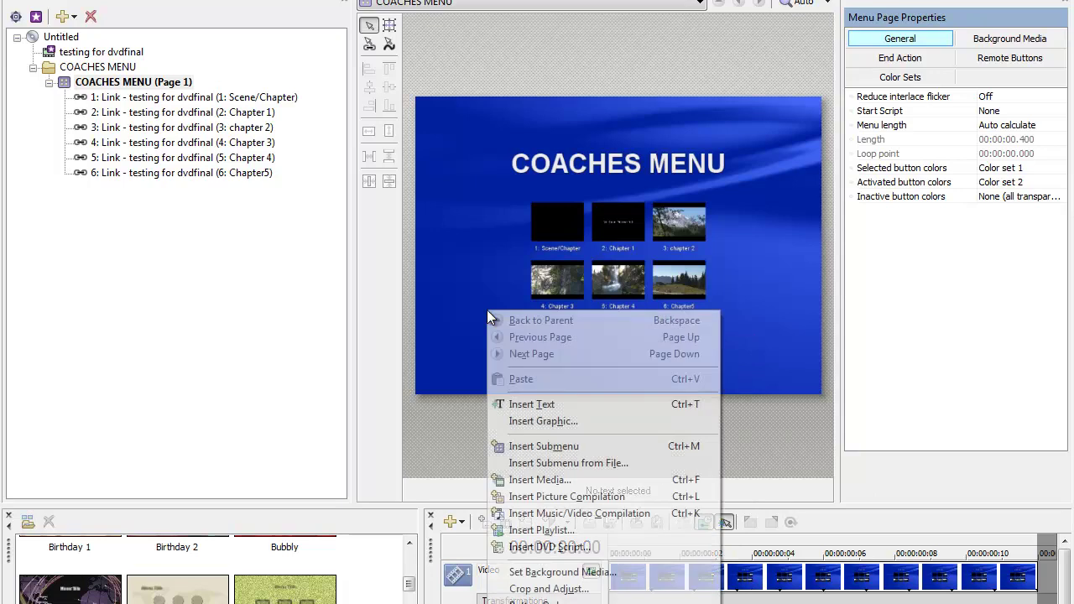
pyautogui.click(562, 419)
pyautogui.scroll(-2, 709, 298)
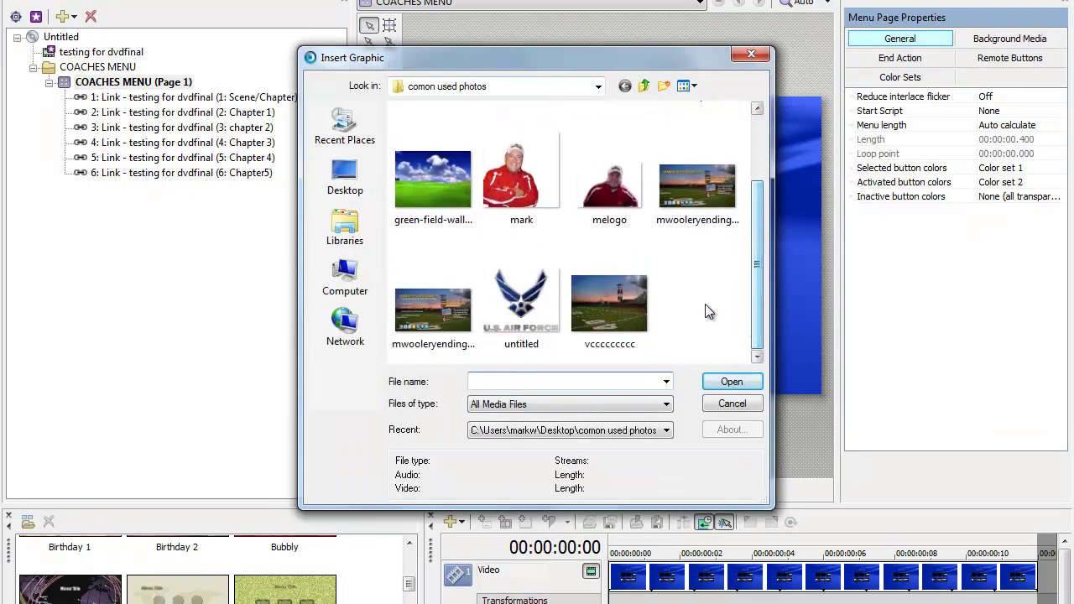
pyautogui.doubleClick(615, 304)
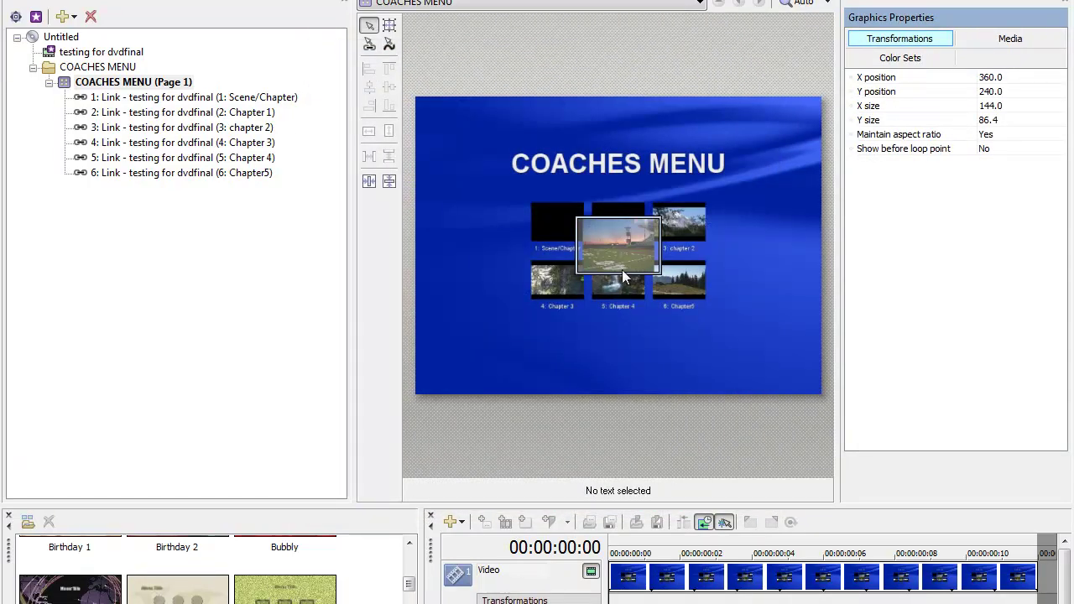
pyautogui.press('Delete')
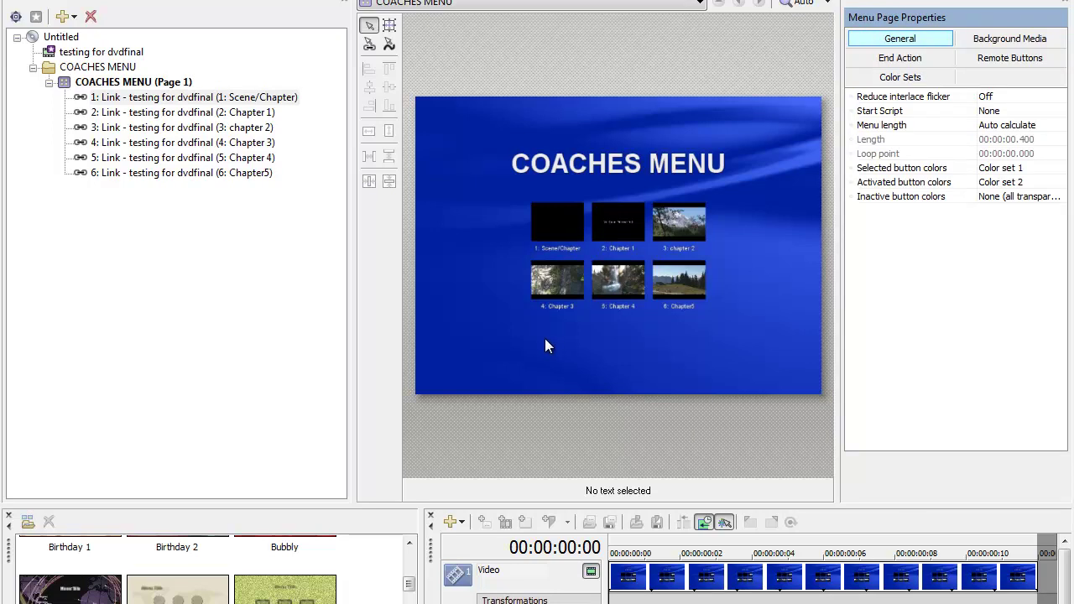
# Step: Set the football stadium photo as the menu page's background media
pyautogui.rightClick(512, 339)
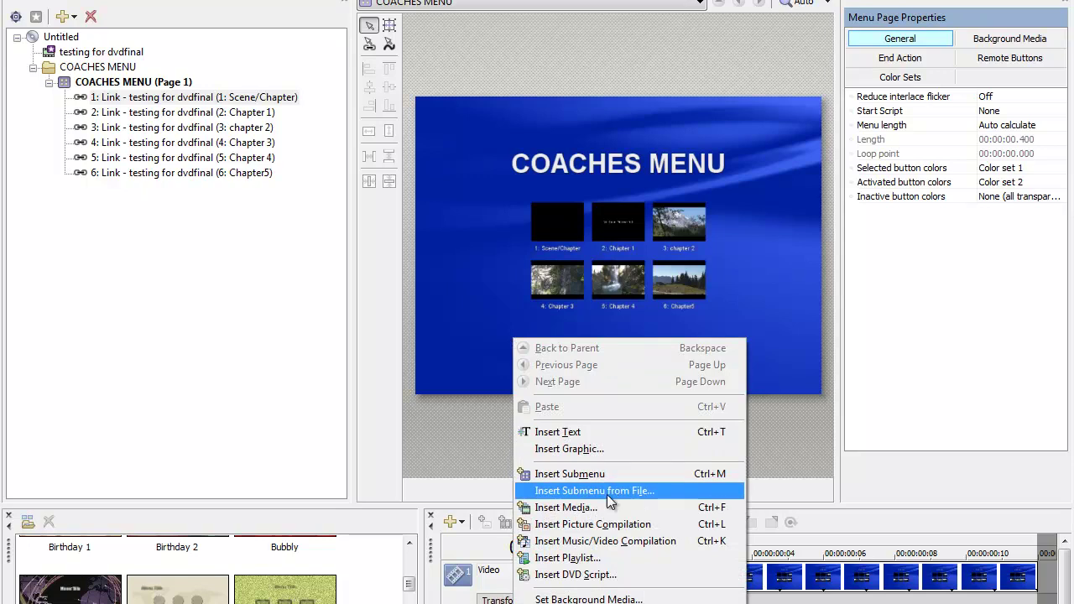
pyautogui.click(590, 599)
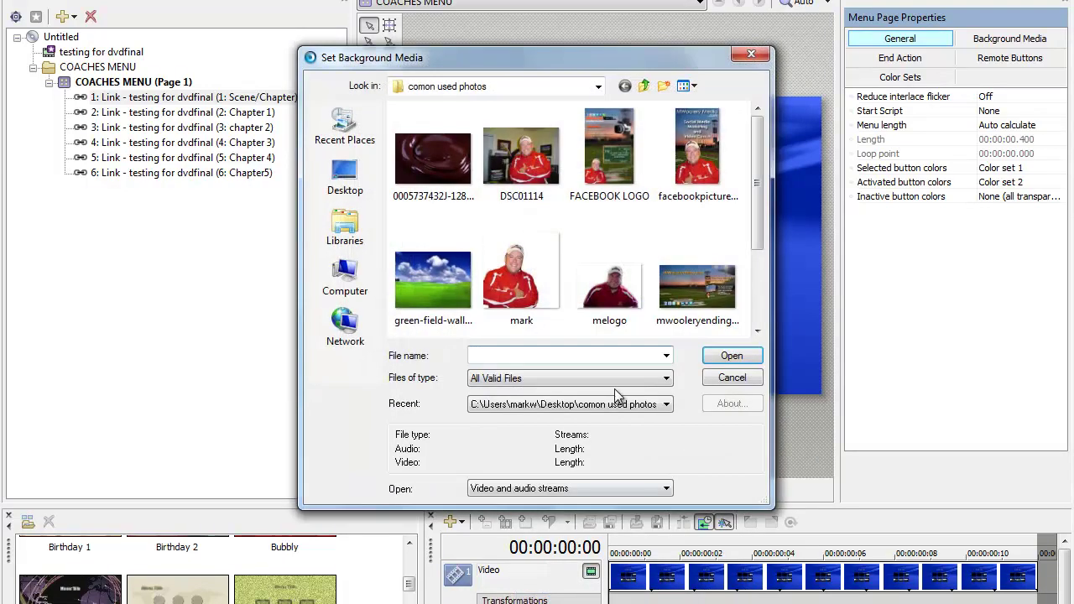
pyautogui.moveTo(755, 223); pyautogui.dragTo(688, 298)
pyautogui.click(619, 283)
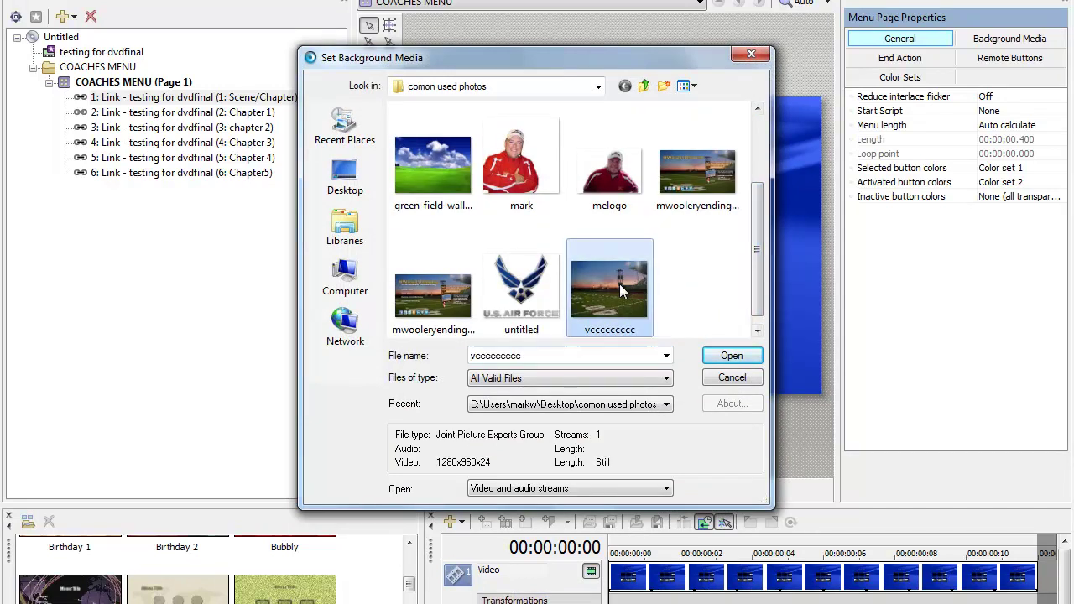
pyautogui.click(720, 353)
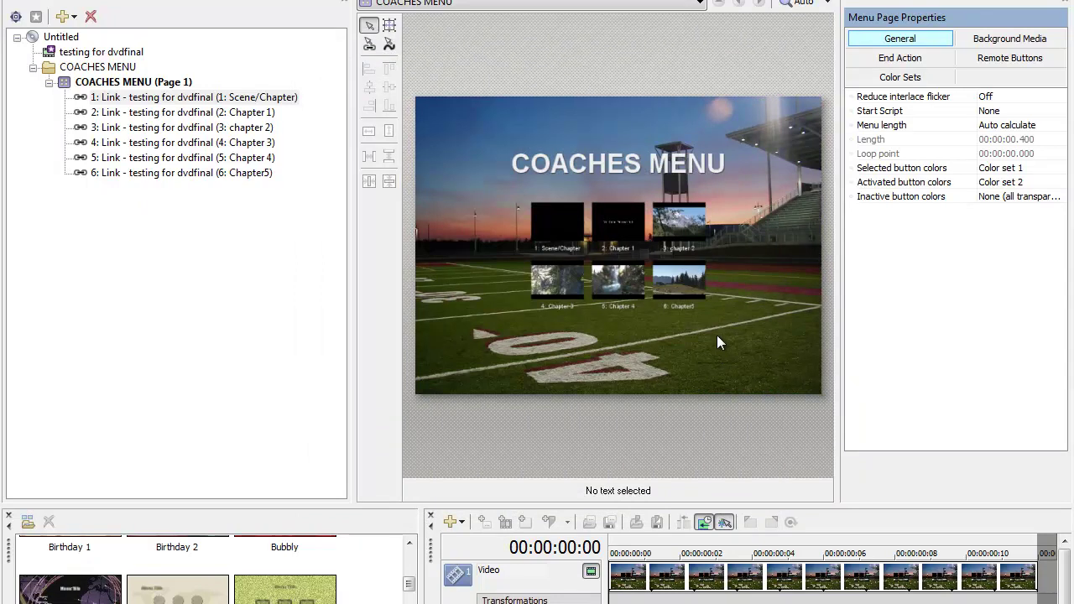
# Step: Show the Buttons window, add a circular-framed button, then remove it
pyautogui.scroll(3, 411, 576)
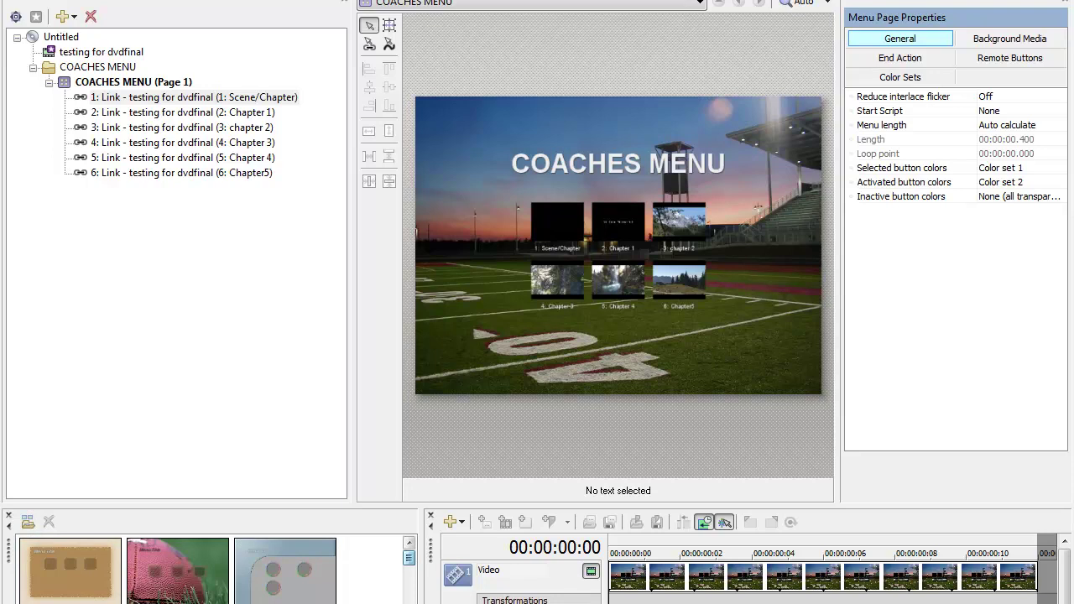
pyautogui.hotkey('alt', '4')
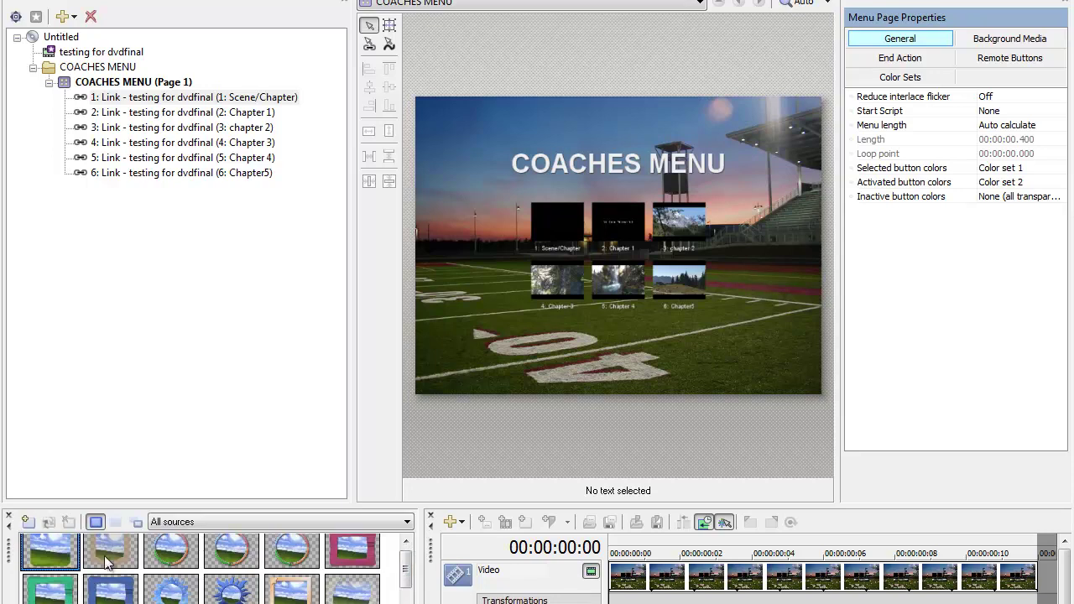
pyautogui.doubleClick(178, 555)
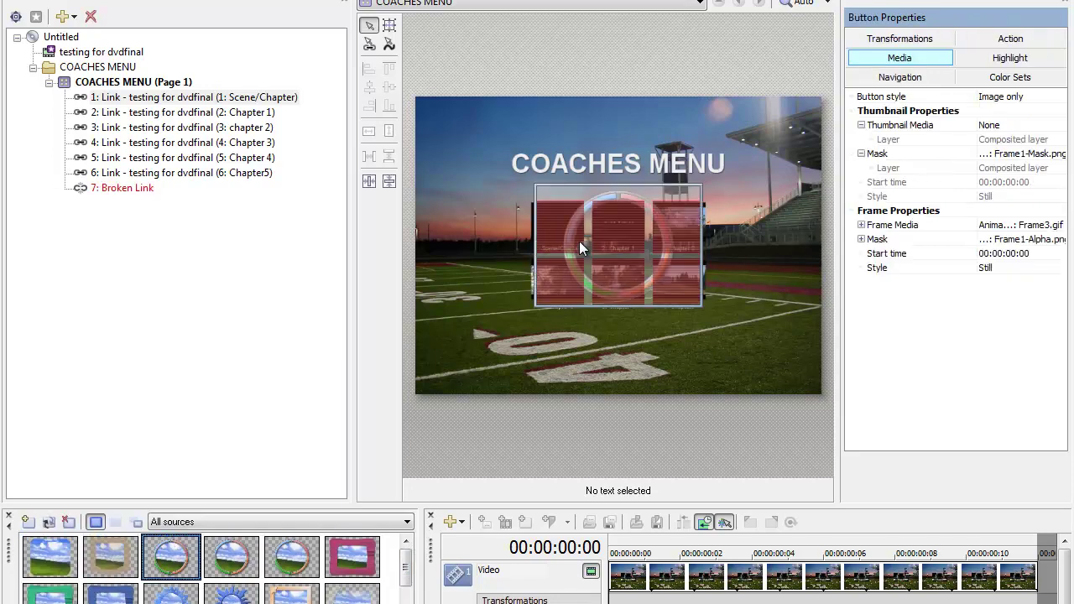
pyautogui.press('Delete')
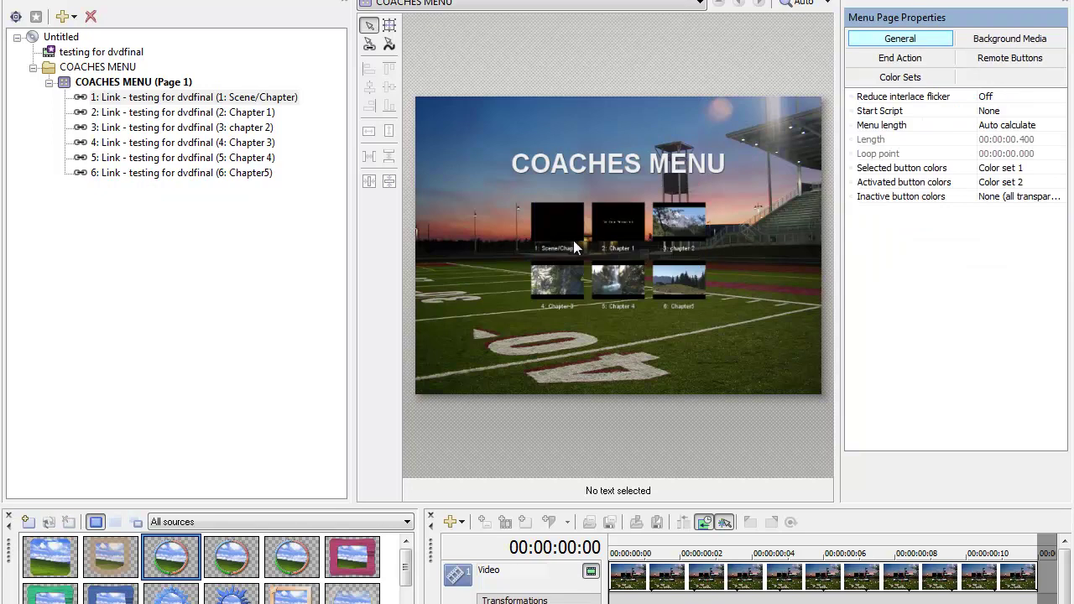
# Step: Select the first chapter, Chapter 1 and Chapter 4 buttons to inspect them
pyautogui.click(573, 240)
pyautogui.click(630, 237)
pyautogui.click(617, 289)
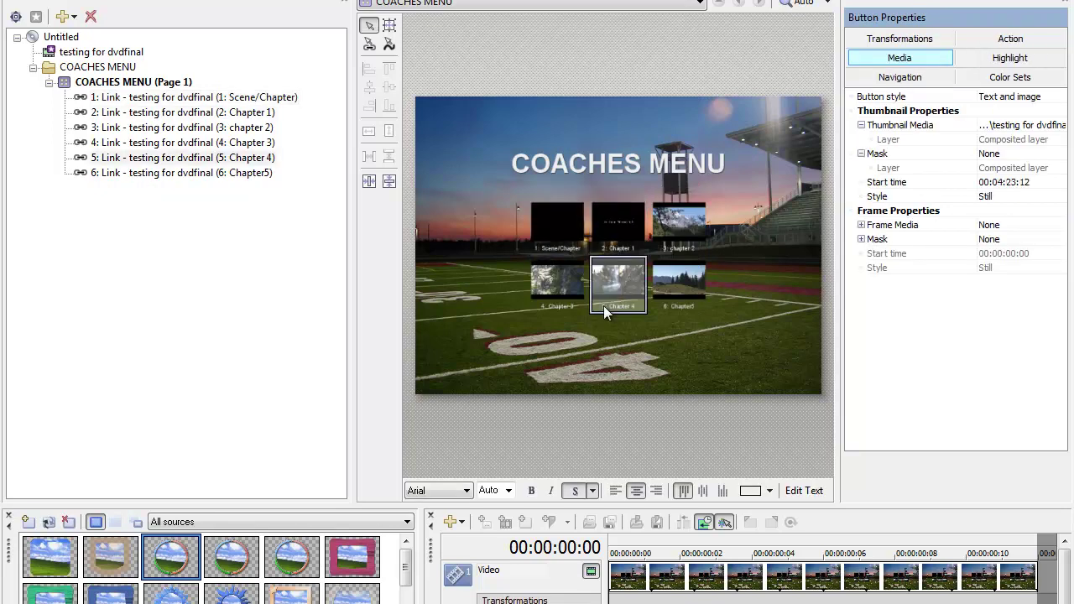